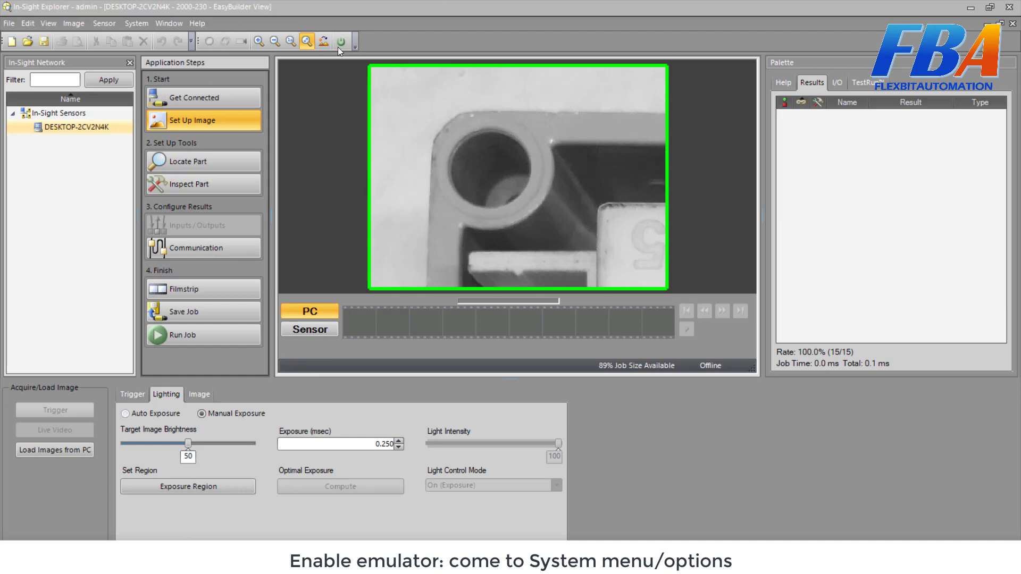
{"action": "left_click", "coordinate": [143, 23]}
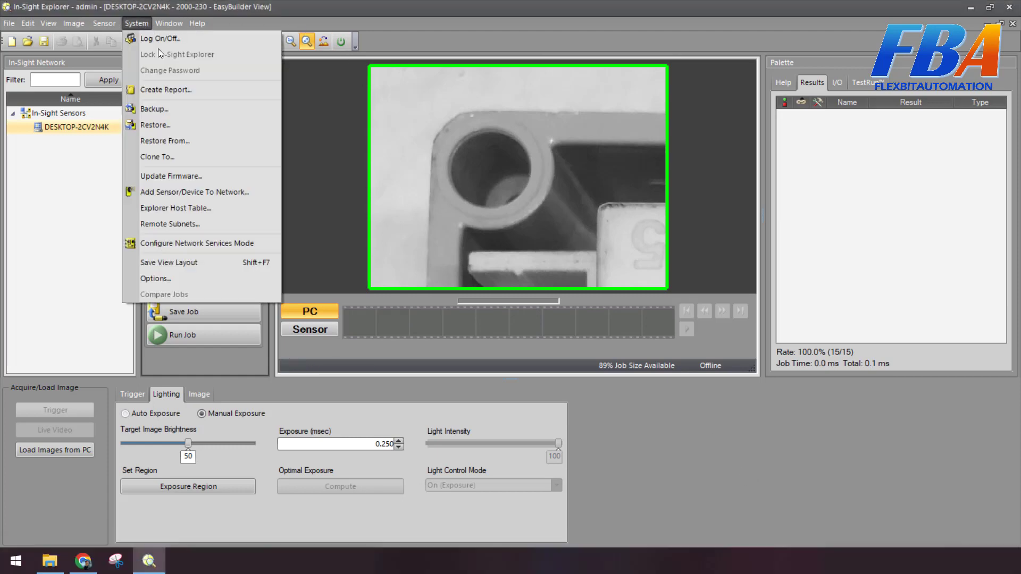
{"action": "left_click", "coordinate": [164, 278]}
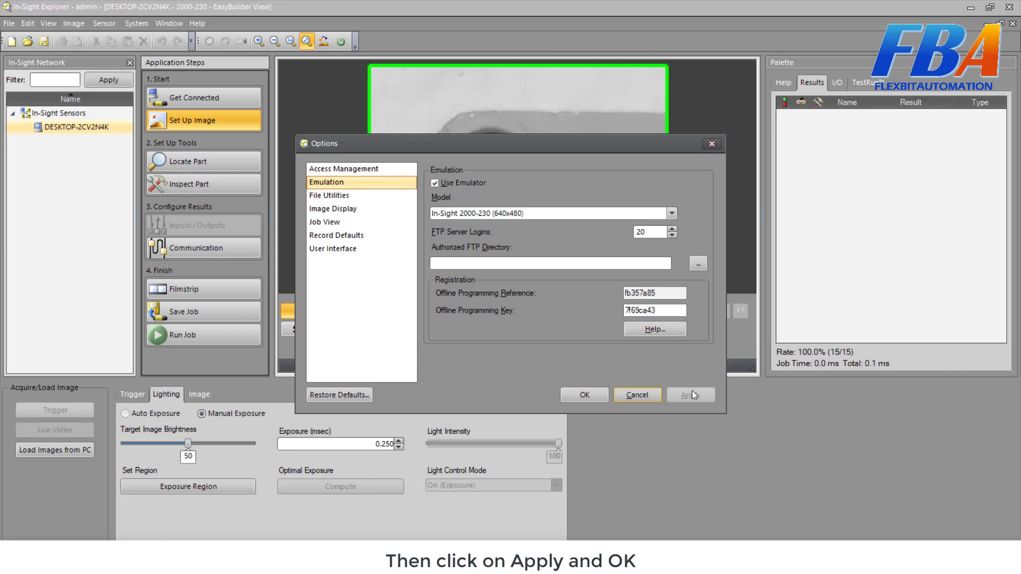
{"action": "left_click", "coordinate": [592, 396]}
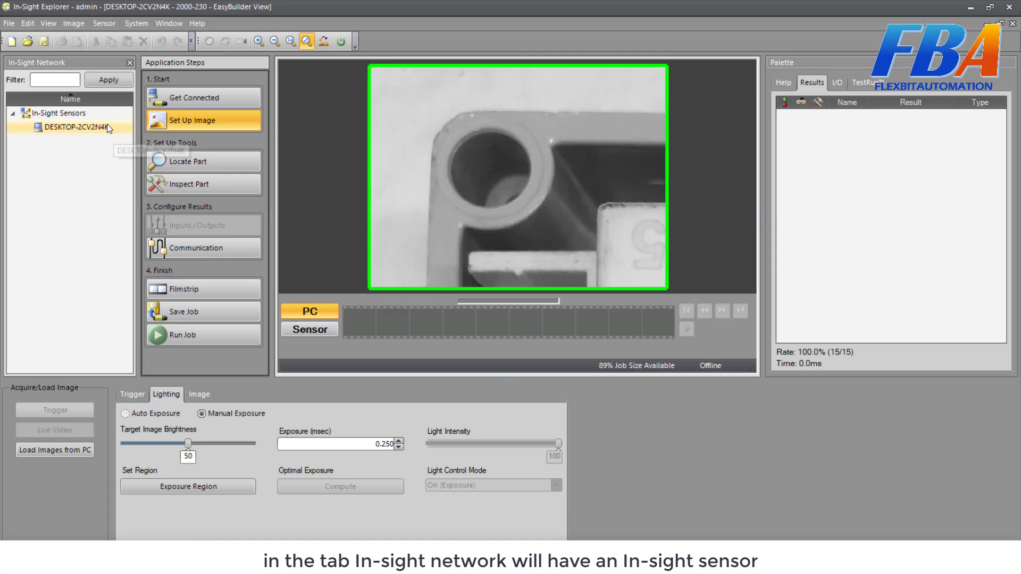
Step: Connect to the local PC emulated sensor and display its details, model PC-2000-230
{"action": "left_click", "coordinate": [78, 118]}
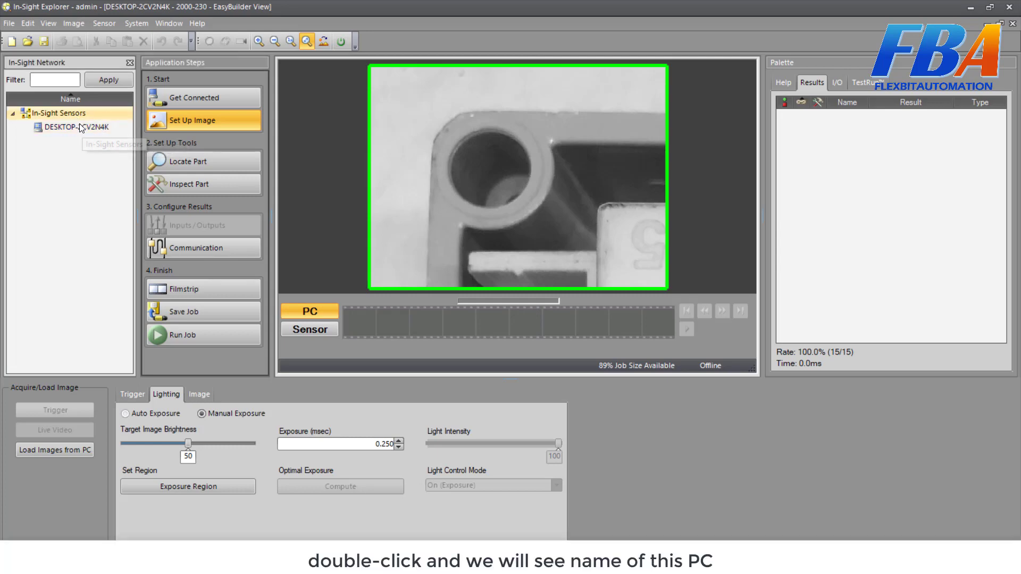
{"action": "double_click", "coordinate": [79, 126]}
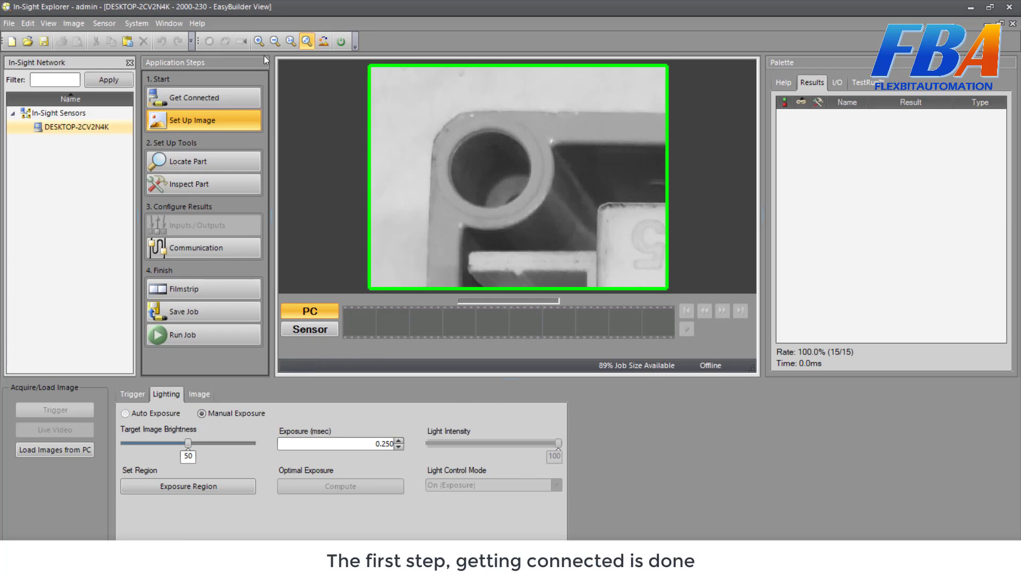
{"action": "left_click", "coordinate": [214, 97]}
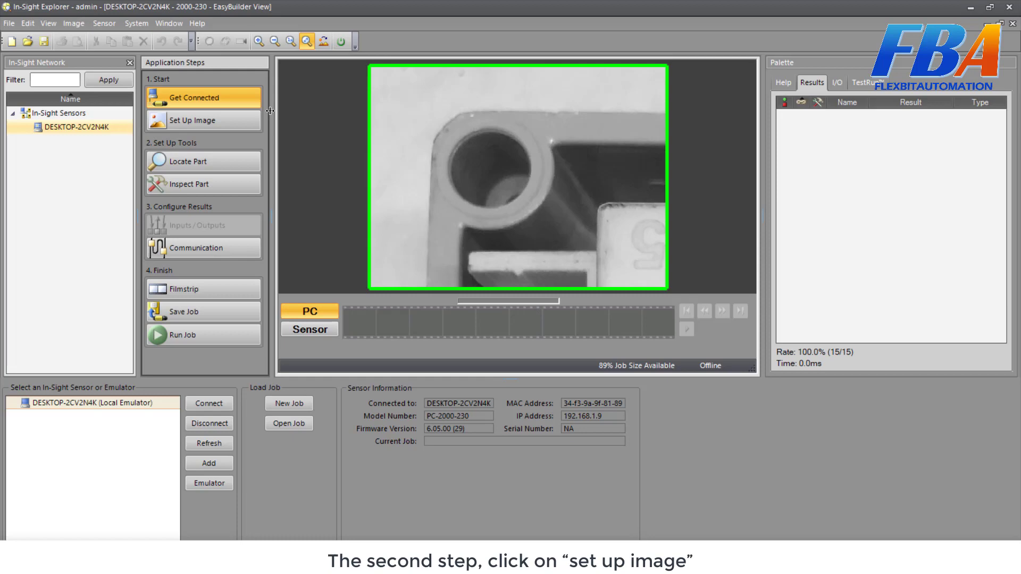
Step: Go to the Set Up Image step and show its Trigger settings
{"action": "left_click", "coordinate": [234, 122]}
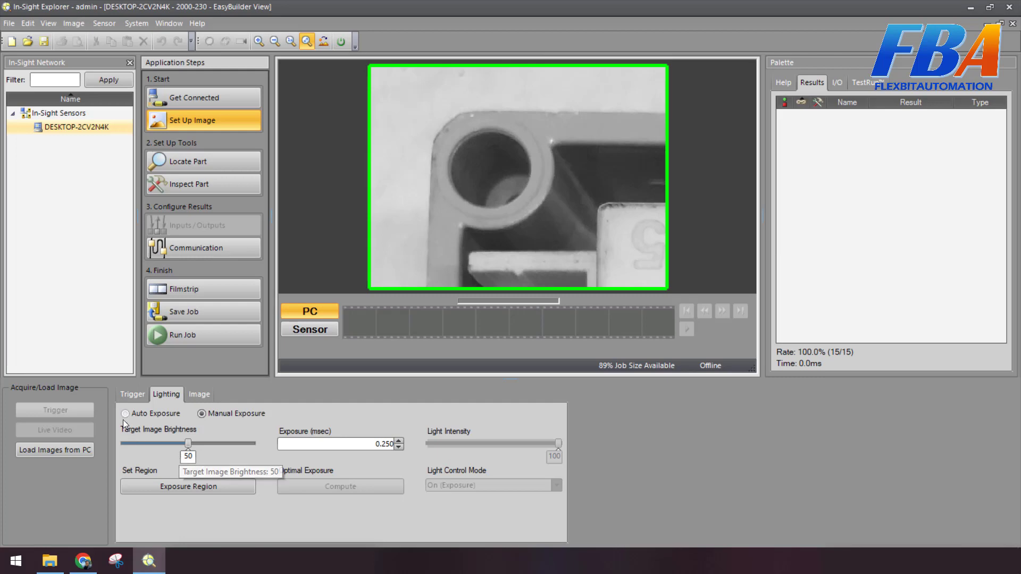
{"action": "left_click", "coordinate": [129, 394]}
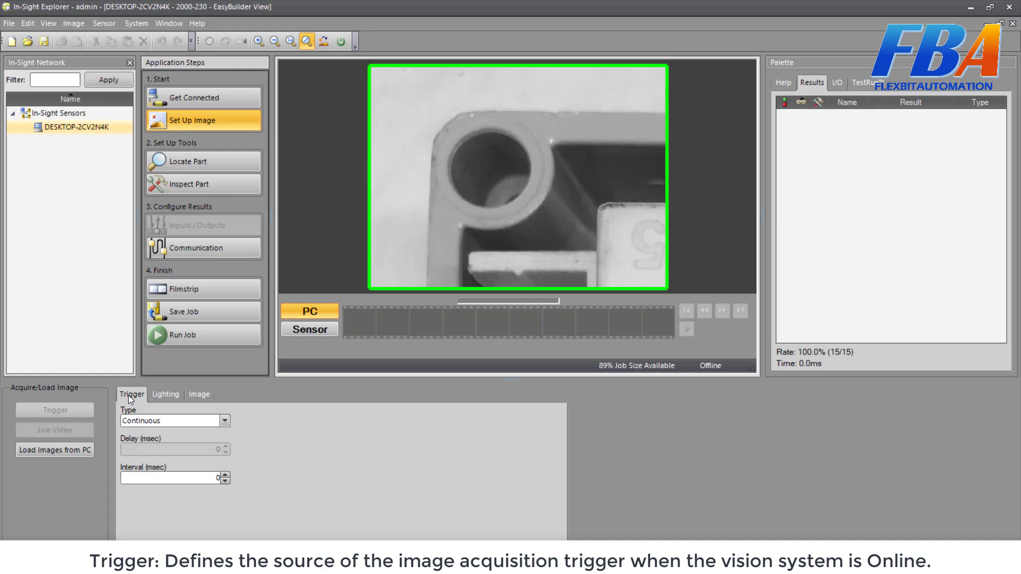
Step: Try the Camera, Continuous and Manual trigger types in turn, ending on Manual
{"action": "left_click", "coordinate": [199, 428]}
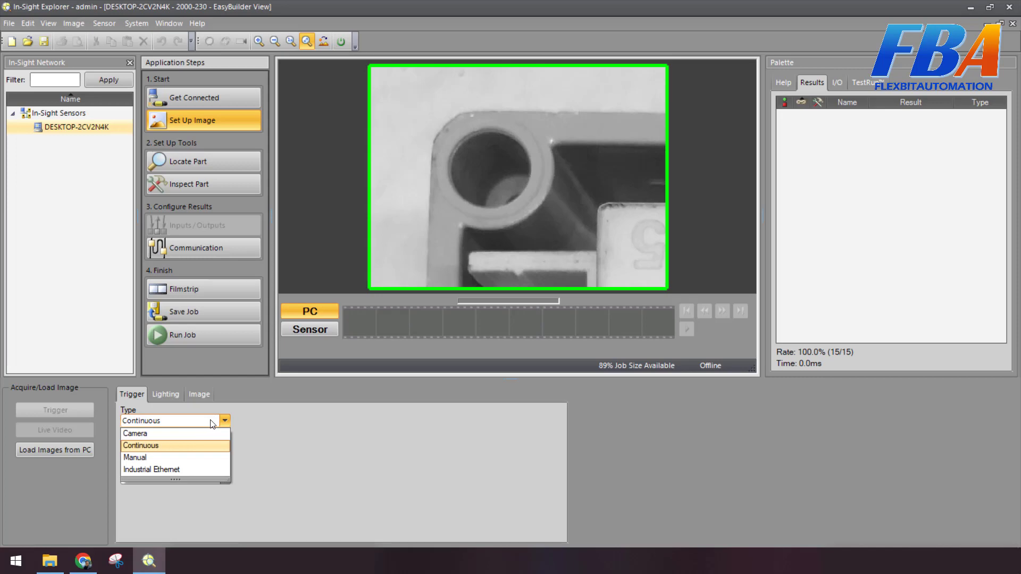
{"action": "left_click", "coordinate": [180, 434]}
{"action": "left_click", "coordinate": [216, 421]}
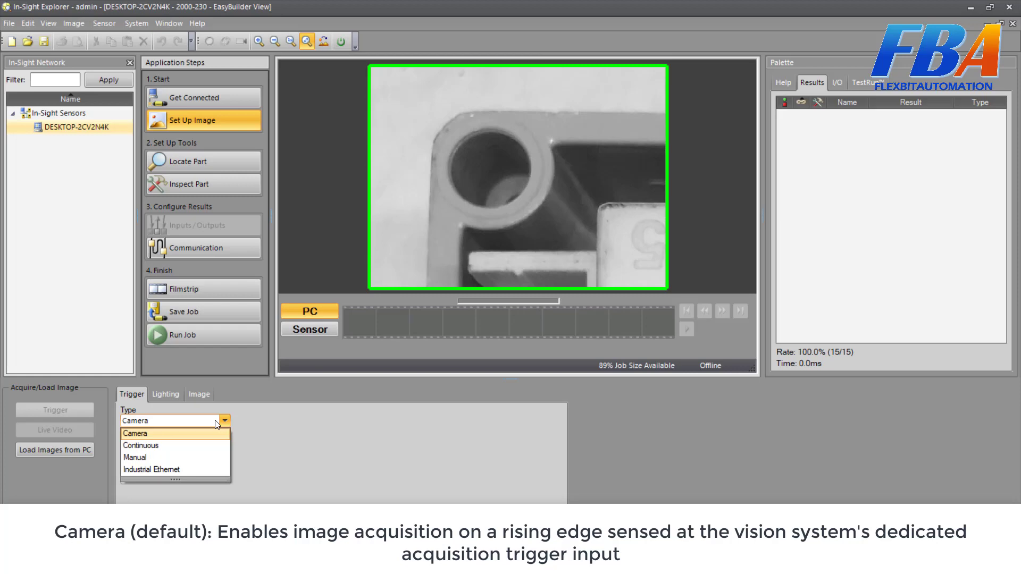
{"action": "left_click", "coordinate": [177, 445]}
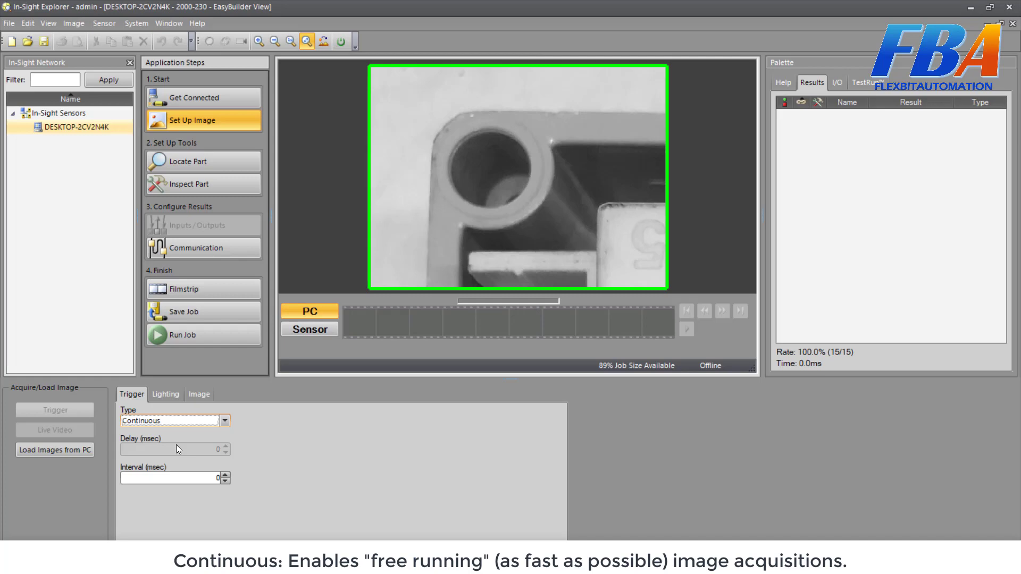
{"action": "left_click", "coordinate": [209, 420]}
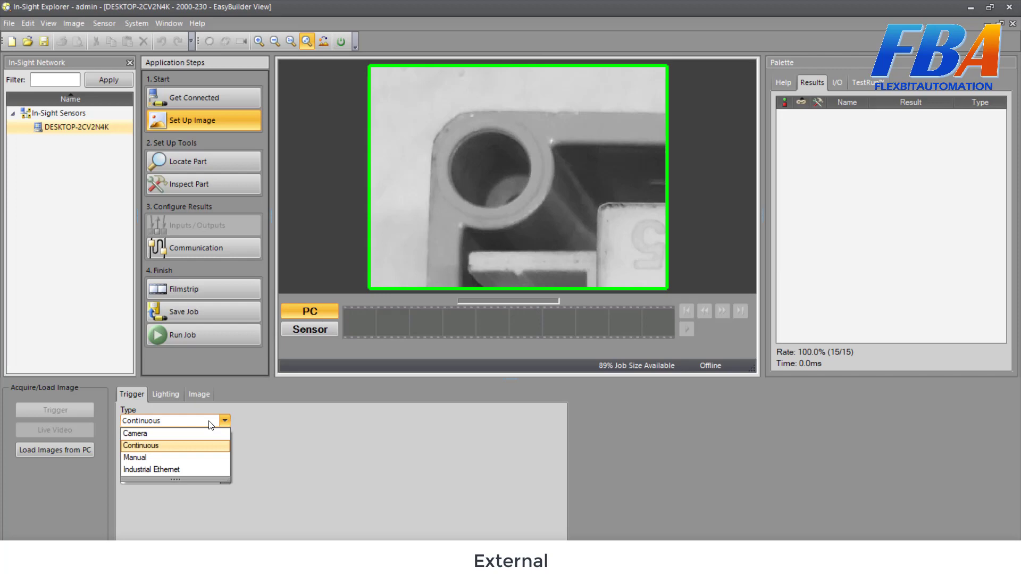
{"action": "left_click", "coordinate": [216, 459]}
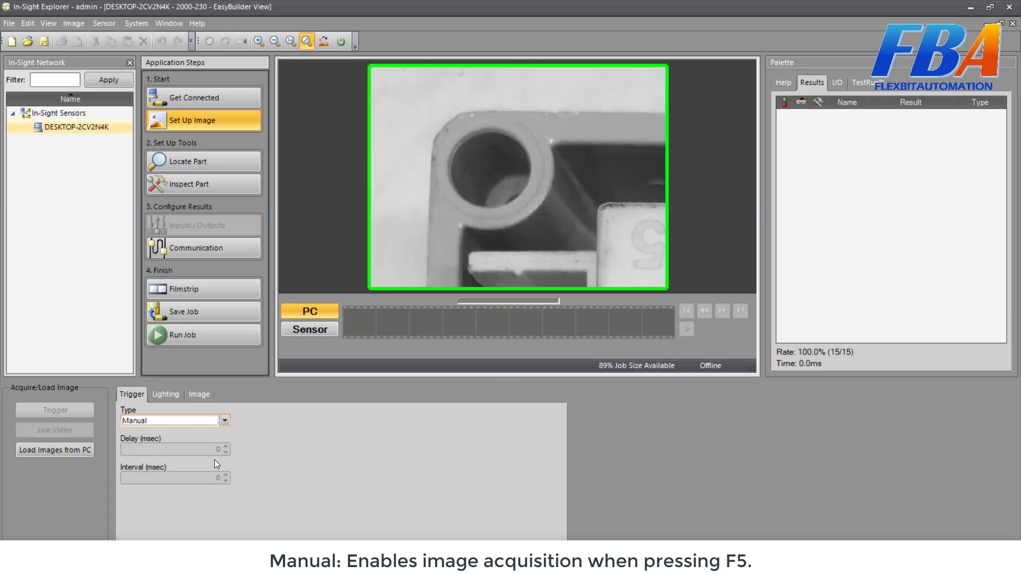
{"action": "left_click", "coordinate": [224, 421]}
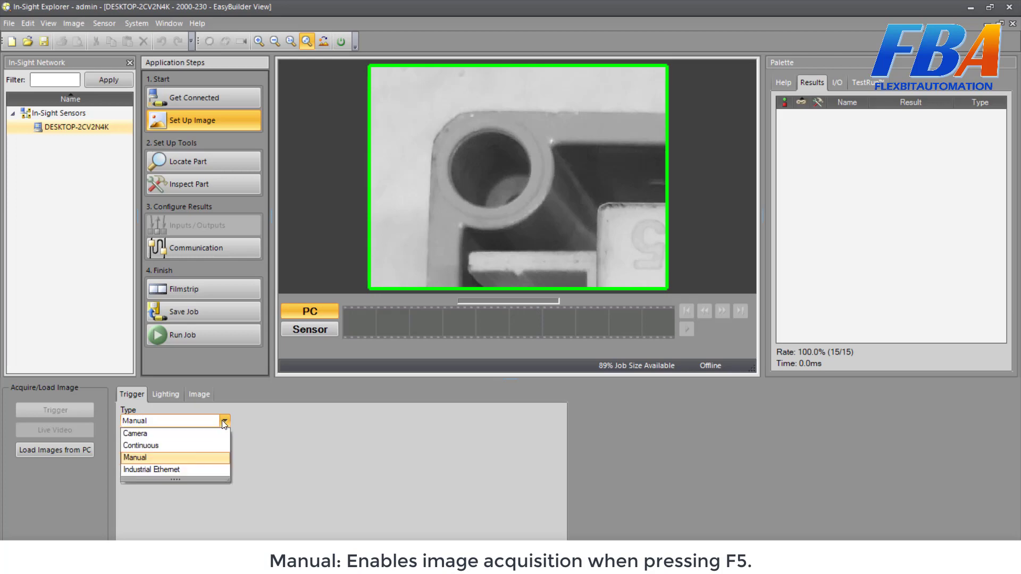
Step: Pick Industrial Ethernet from the trigger type list
{"action": "left_click", "coordinate": [195, 470]}
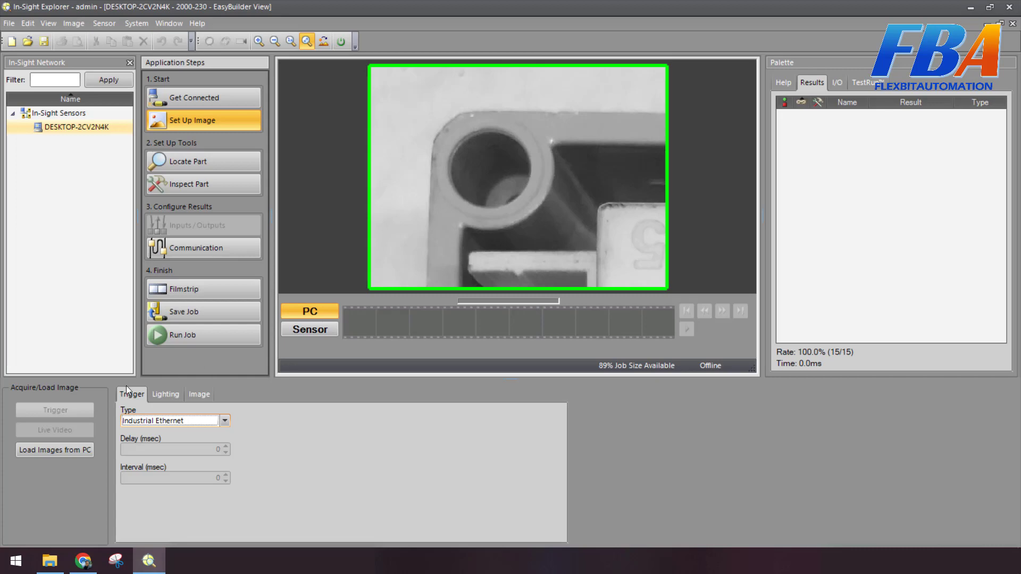
Step: In the Lighting settings, change the target image brightness from 49 to 80
{"action": "left_click", "coordinate": [167, 398]}
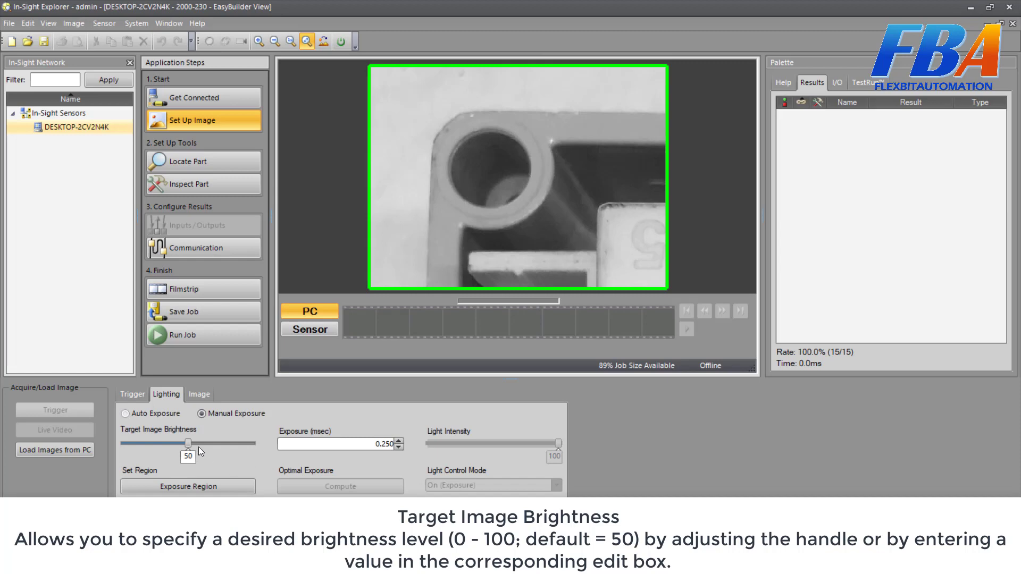
{"action": "left_click_drag", "start_coordinate": [187, 444], "coordinate": [232, 444]}
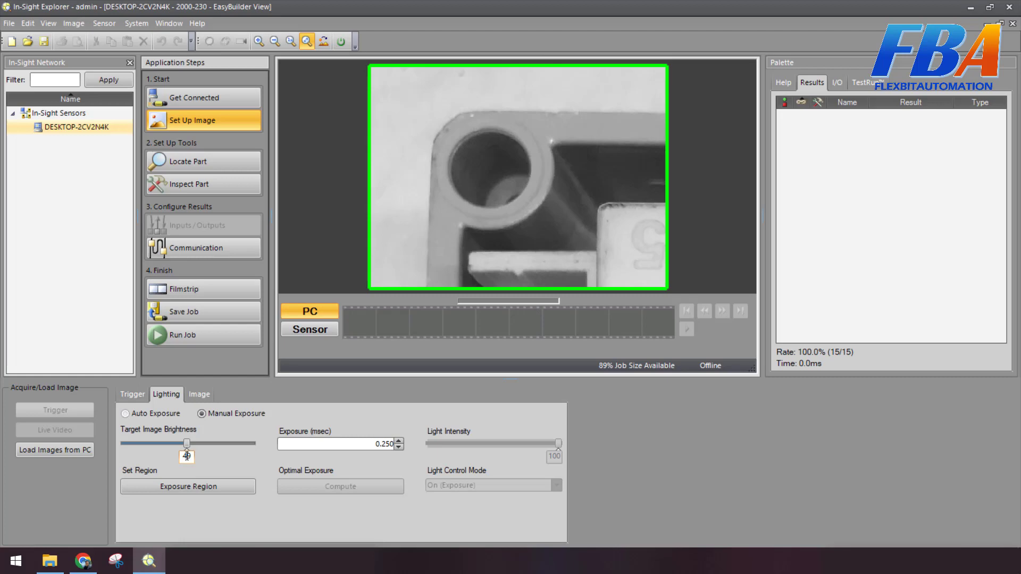
{"action": "left_click_drag", "start_coordinate": [189, 456], "coordinate": [237, 455]}
{"action": "type", "text": "80"}
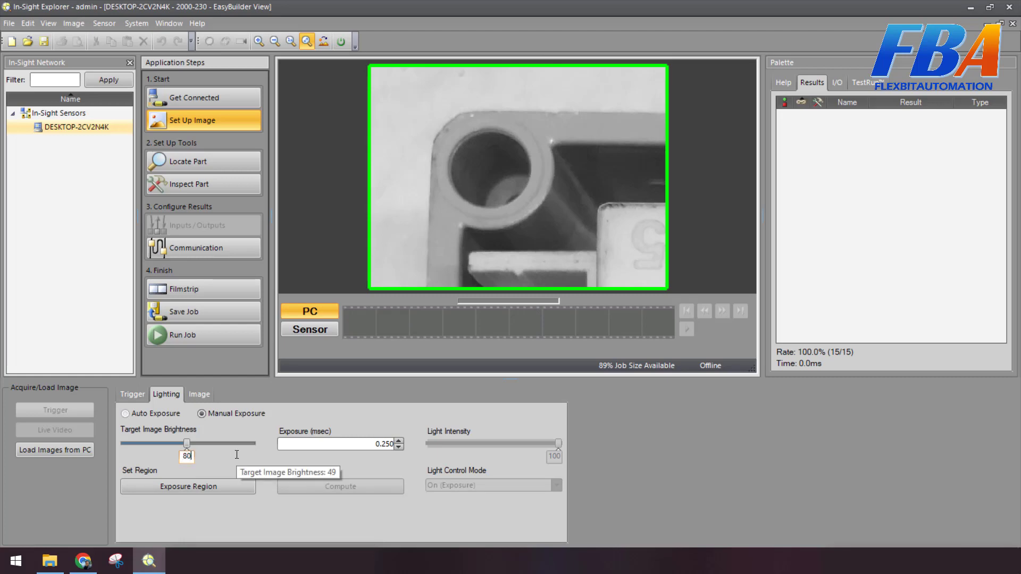
{"action": "key", "text": "Return"}
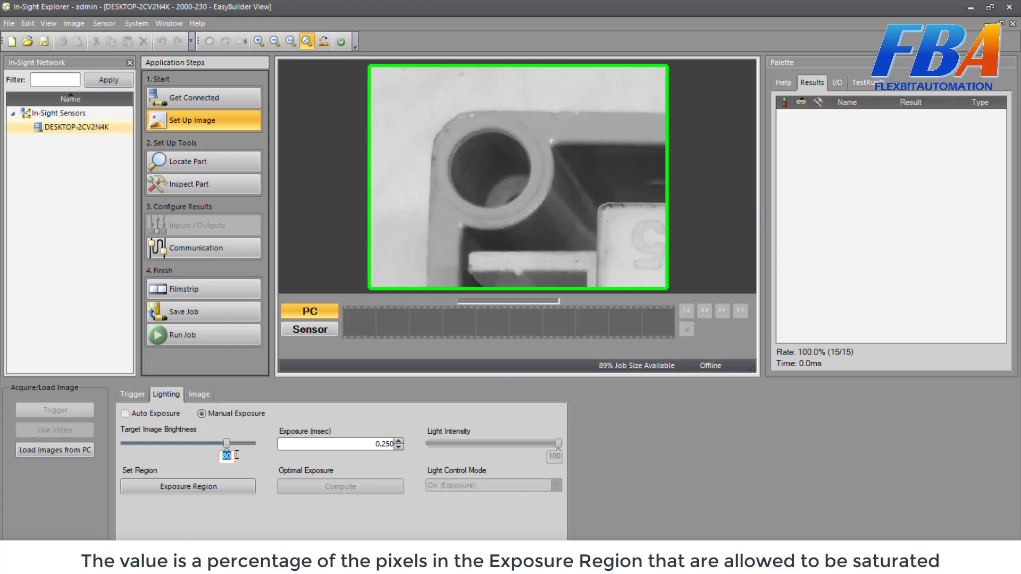
{"action": "scroll", "coordinate": [237, 454], "scroll_direction": "down", "scroll_amount": 1}
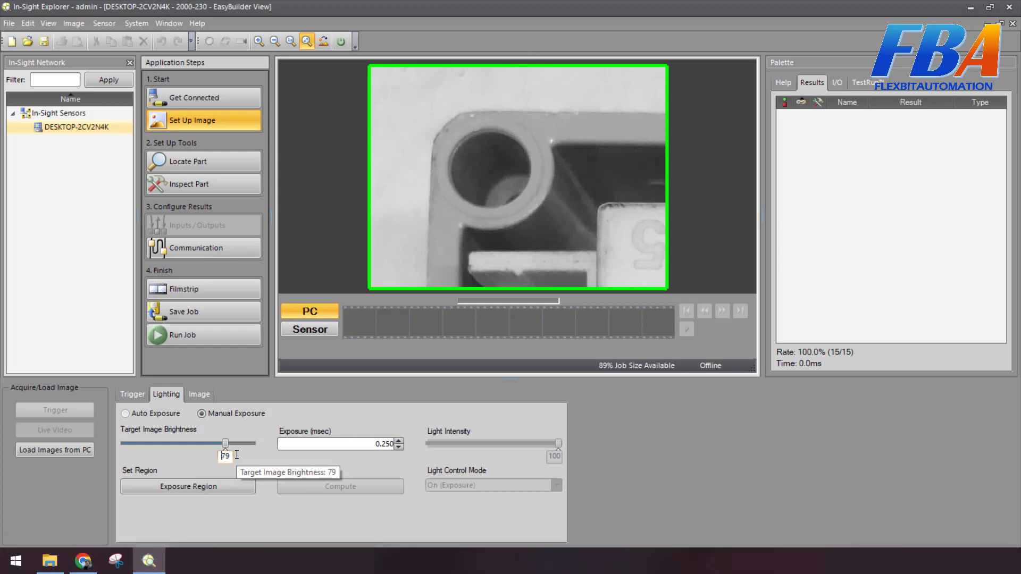
{"action": "scroll", "coordinate": [236, 455], "scroll_direction": "up", "scroll_amount": 1}
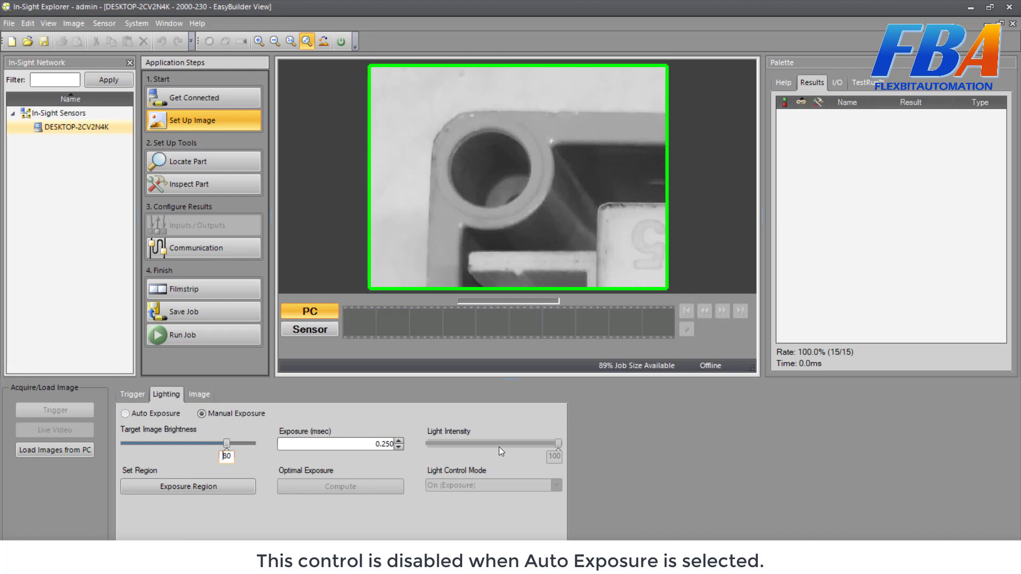
{"action": "left_click", "coordinate": [151, 417]}
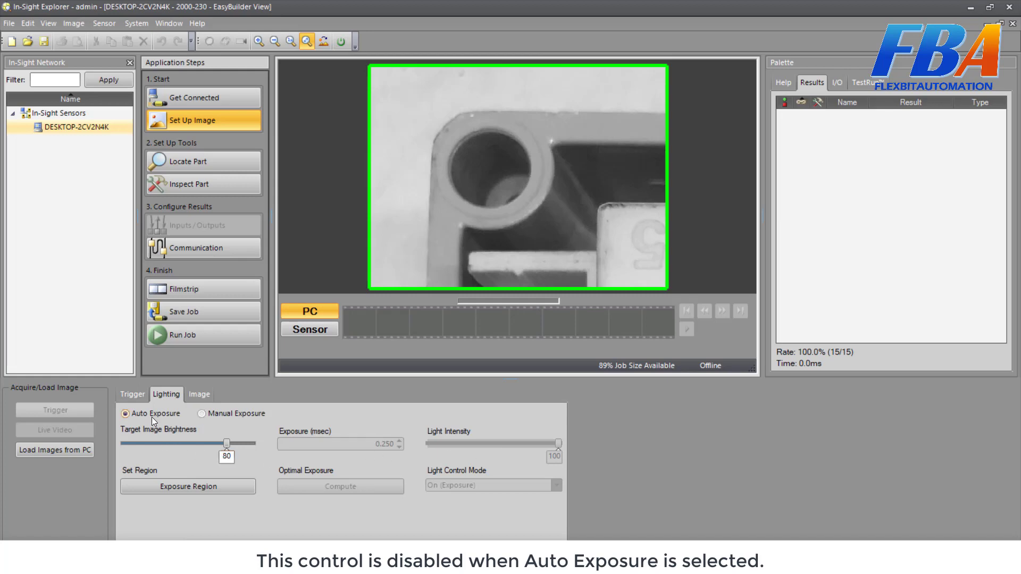
{"action": "left_click", "coordinate": [225, 414]}
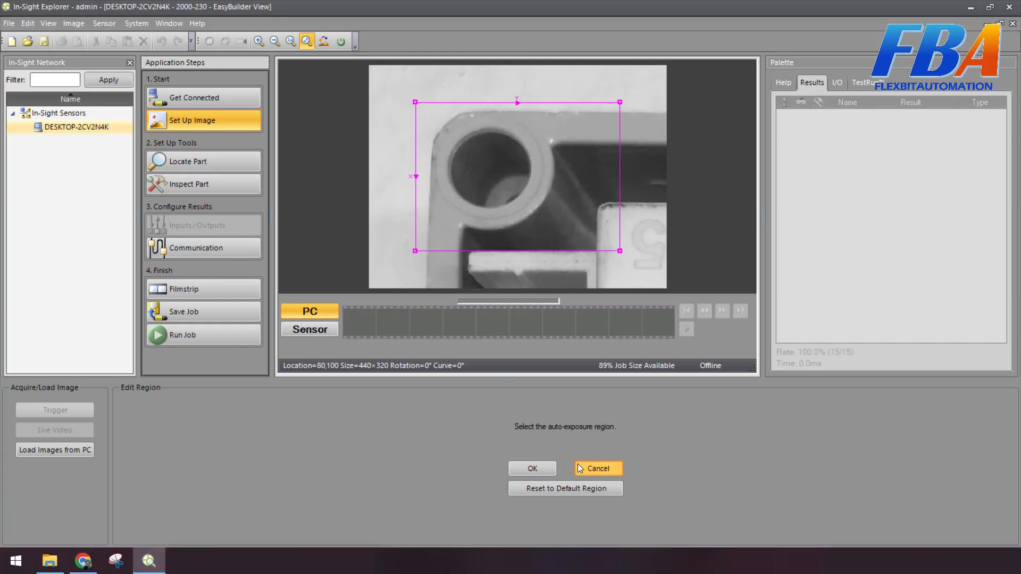
Step: Cancel the exposure region edit, leaving the region unchanged
{"action": "left_click", "coordinate": [598, 468]}
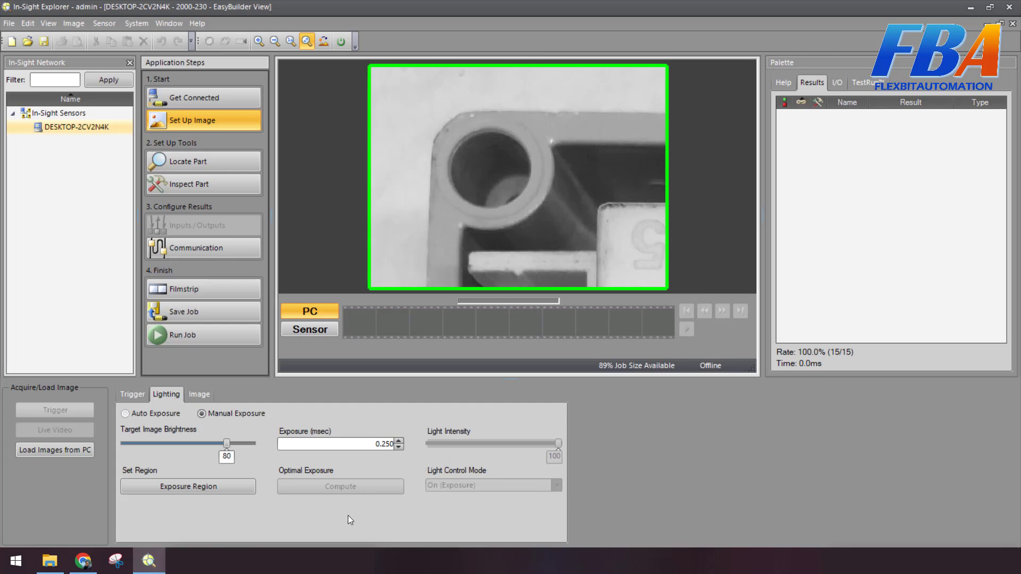
Step: Show the Image tab with image area rows 0–479 and Field of View calibration
{"action": "left_click", "coordinate": [198, 397]}
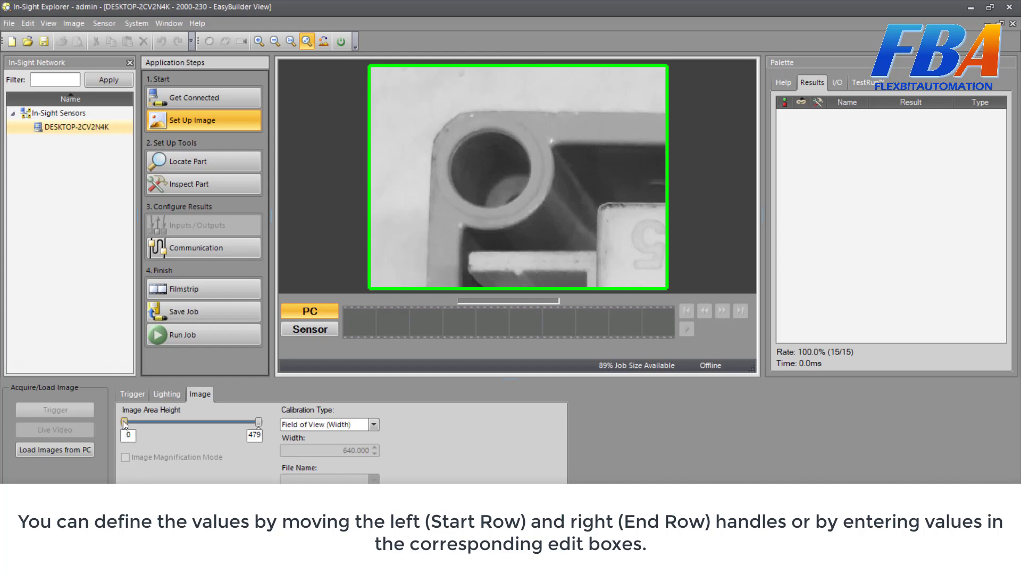
Step: Test narrower image area crops (rows 121–327), then widen the area back toward 479
{"action": "left_click_drag", "start_coordinate": [124, 421], "coordinate": [164, 424]}
{"action": "left_click_drag", "start_coordinate": [259, 422], "coordinate": [216, 424]}
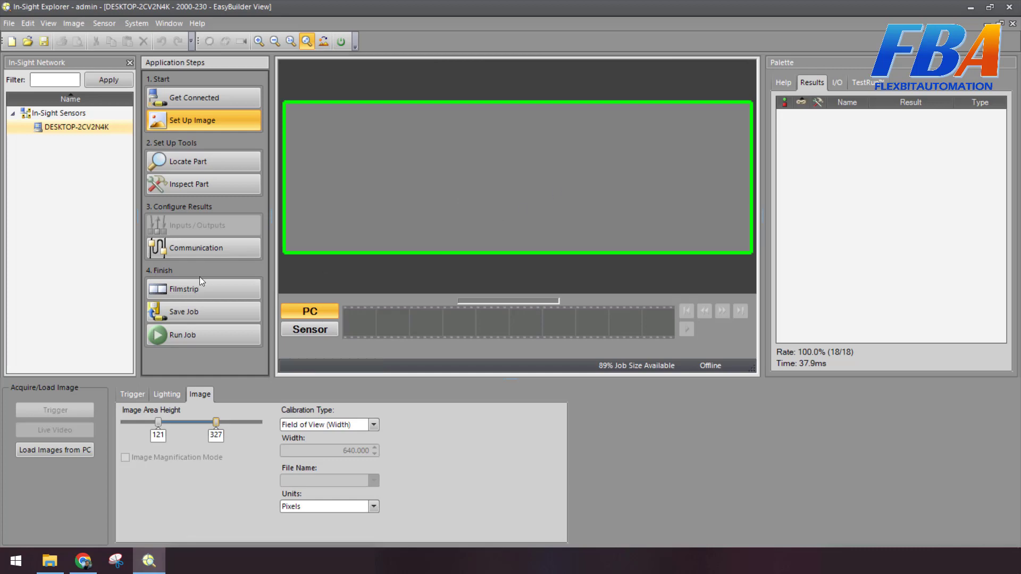
{"action": "left_click_drag", "start_coordinate": [159, 424], "coordinate": [135, 425]}
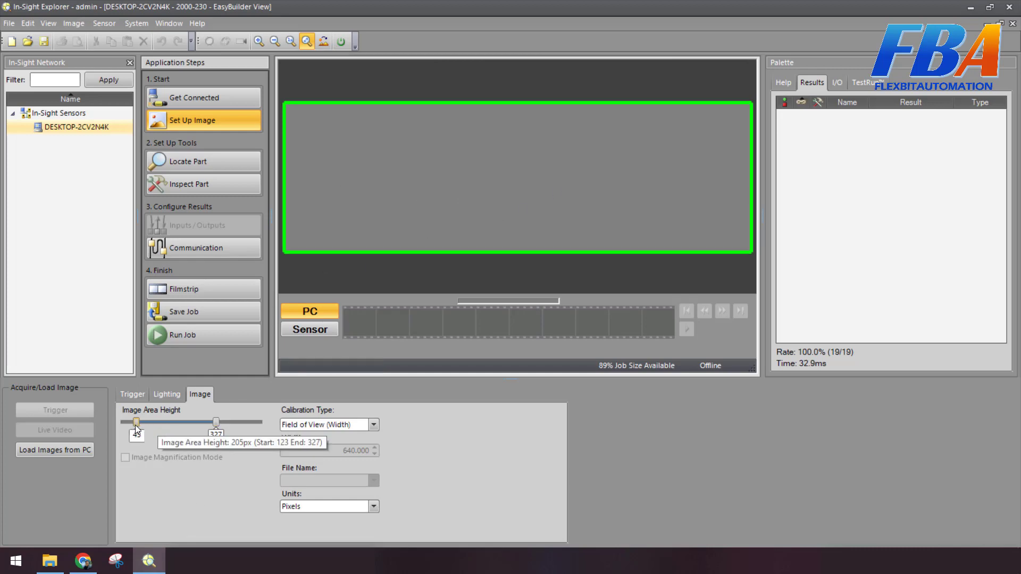
{"action": "left_click_drag", "start_coordinate": [211, 422], "coordinate": [263, 420]}
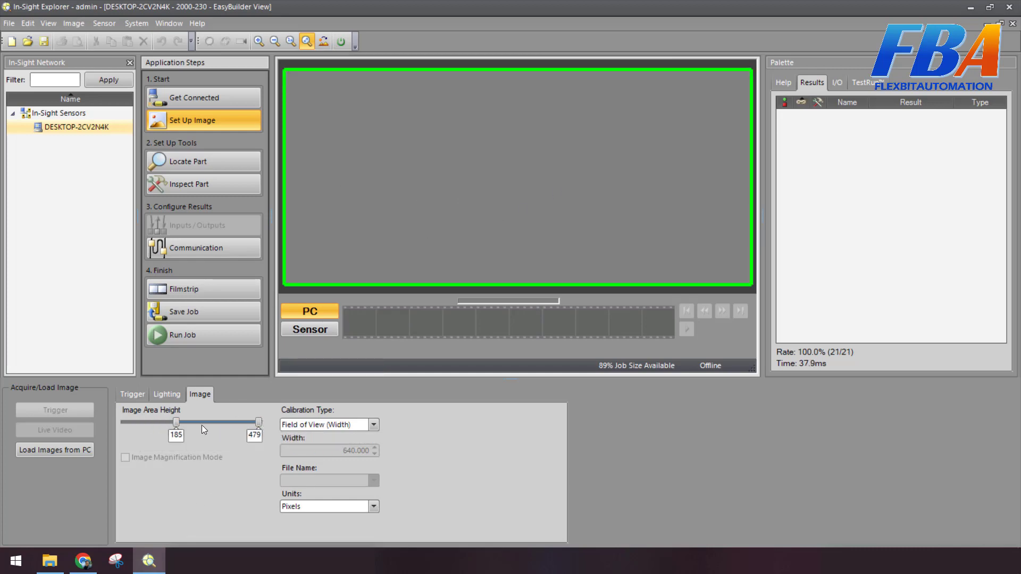
{"action": "left_click_drag", "start_coordinate": [134, 422], "coordinate": [108, 410]}
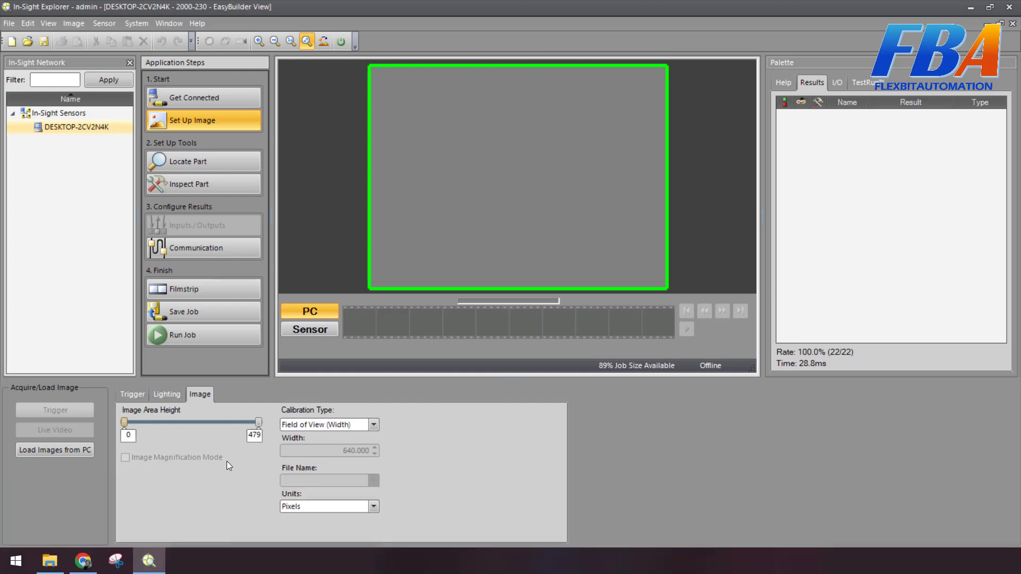
{"action": "left_click", "coordinate": [374, 426]}
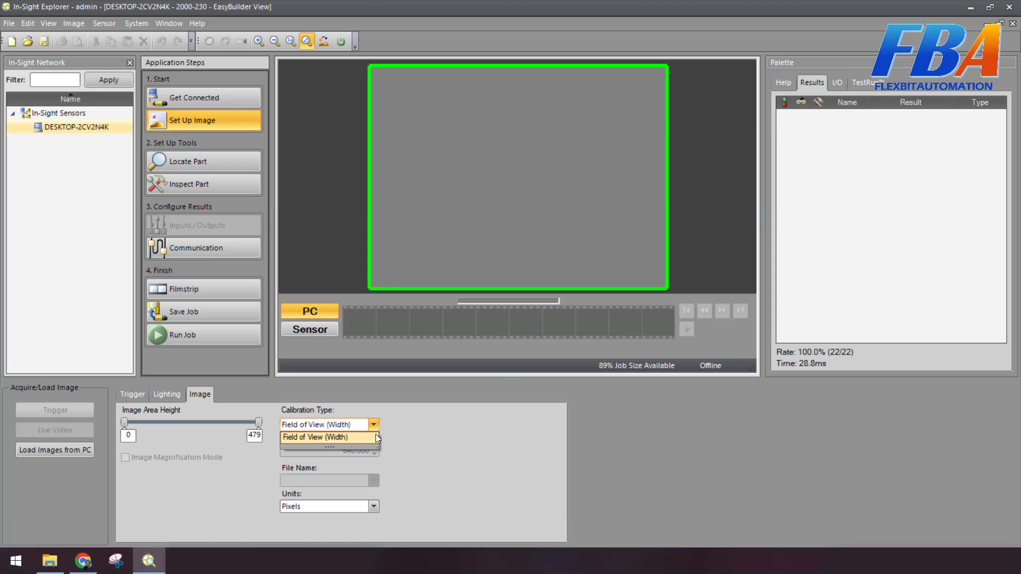
{"action": "left_click", "coordinate": [372, 436]}
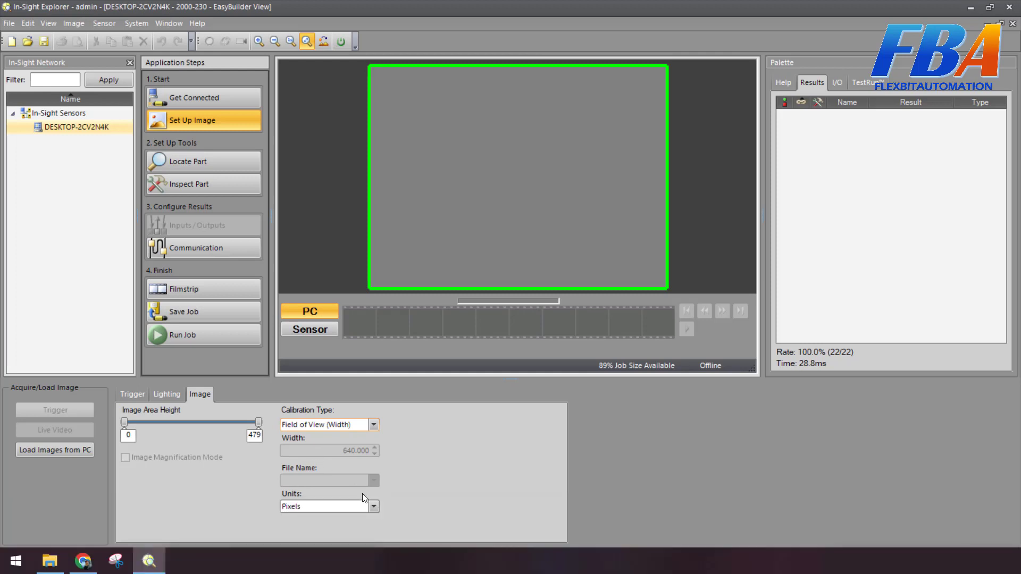
Step: Open the Units list showing Pixels, Millimeters, Centimeters and Inches
{"action": "left_click", "coordinate": [374, 506]}
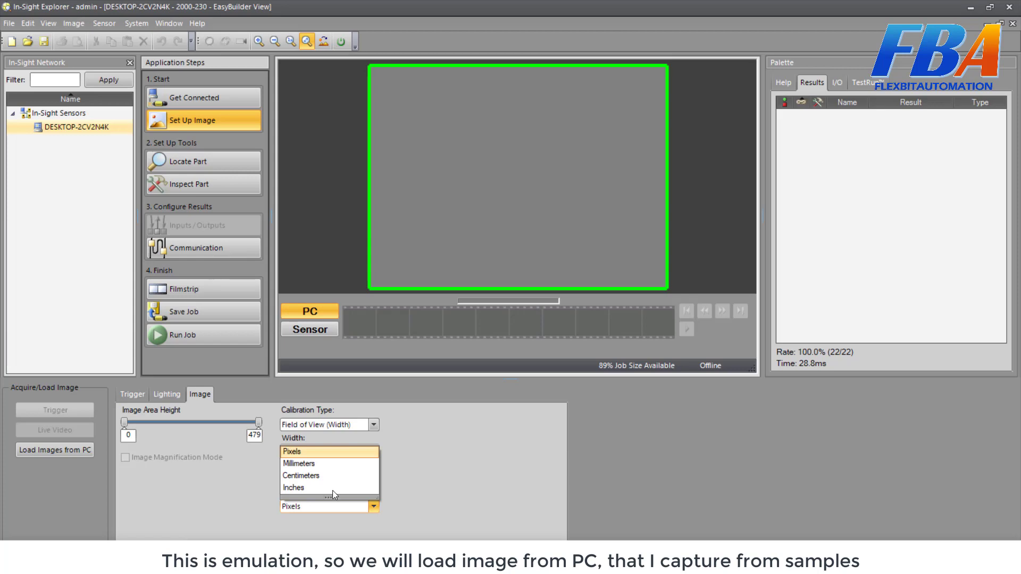
Step: In Record/Playback Options, browse for a playback folder under E:\2 Automation\2023\Vision program and sample
{"action": "left_click", "coordinate": [56, 450]}
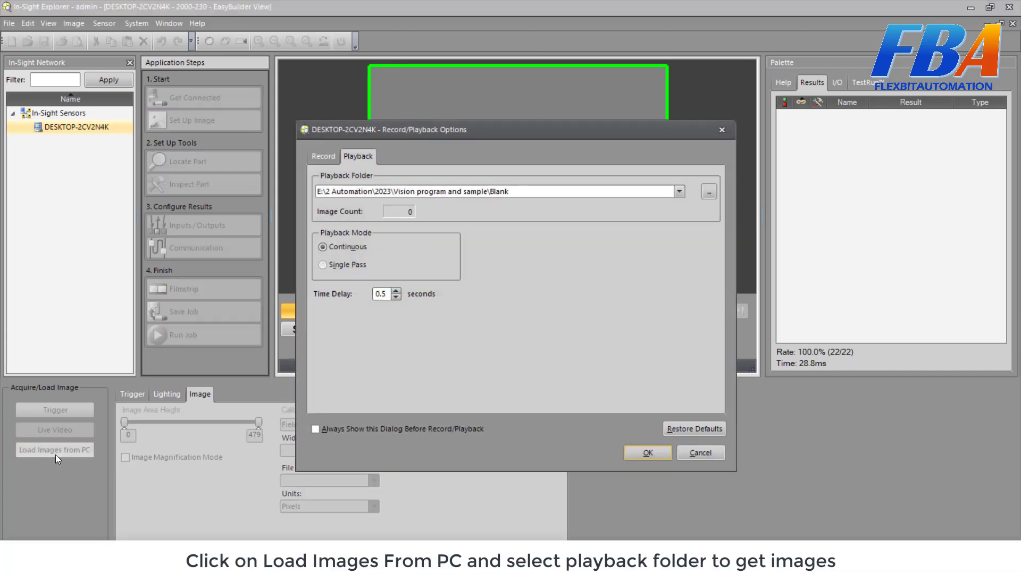
{"action": "left_click_drag", "start_coordinate": [597, 135], "coordinate": [701, 120]}
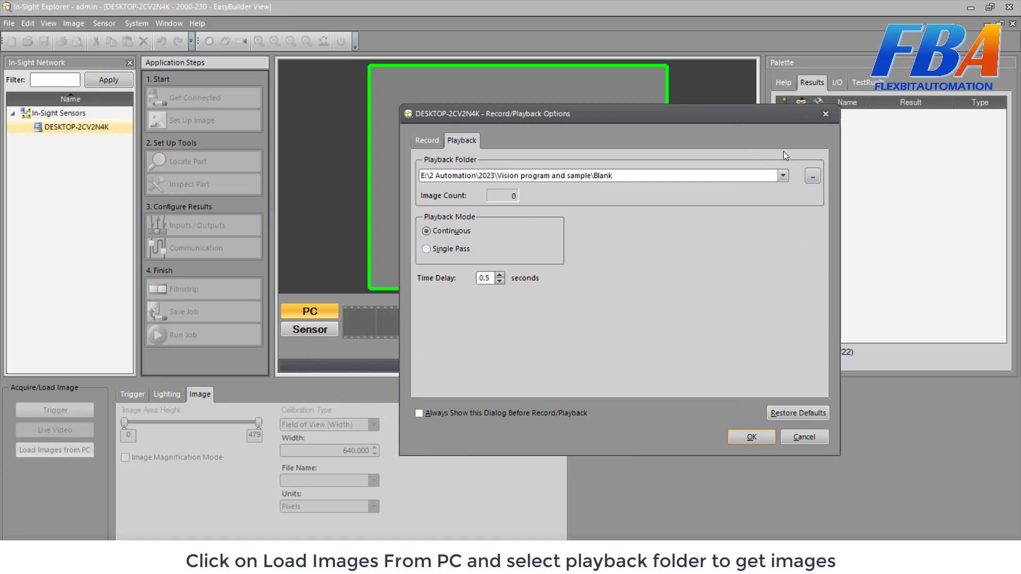
{"action": "left_click", "coordinate": [811, 176]}
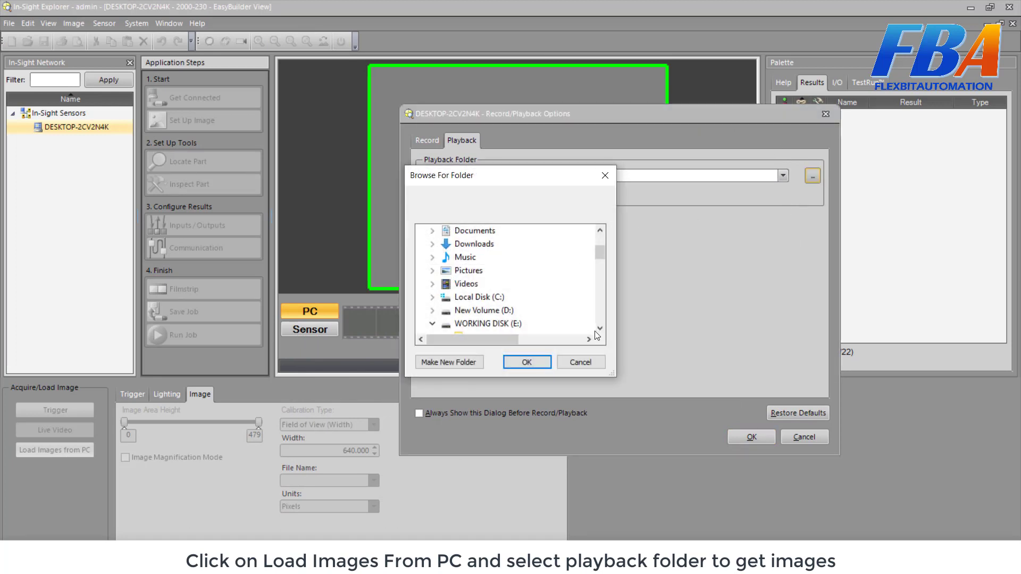
{"action": "left_click", "coordinate": [599, 329]}
{"action": "left_click", "coordinate": [599, 328]}
{"action": "left_click", "coordinate": [600, 329]}
{"action": "left_click", "coordinate": [600, 328]}
{"action": "left_click", "coordinate": [599, 329]}
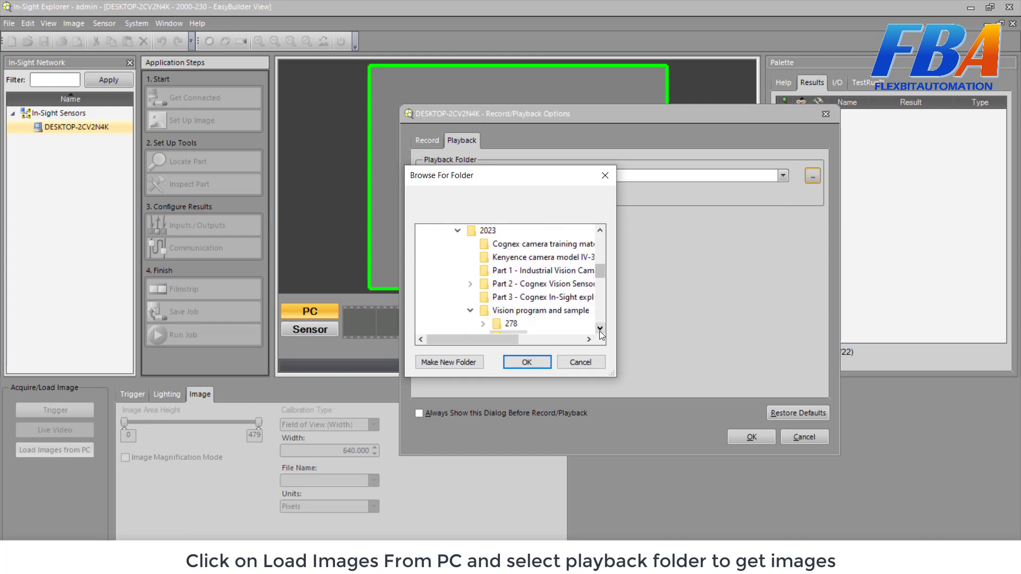
{"action": "left_click", "coordinate": [599, 328]}
{"action": "left_click", "coordinate": [600, 328]}
Step: Choose the Sample folder as the playback folder and apply to load its five images
{"action": "left_click", "coordinate": [529, 299]}
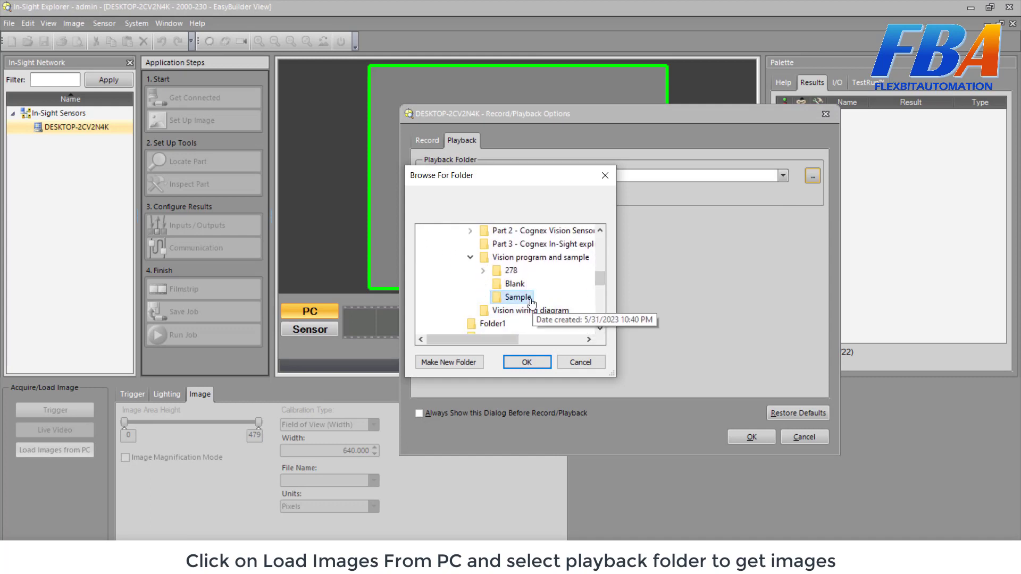
{"action": "left_click", "coordinate": [524, 362]}
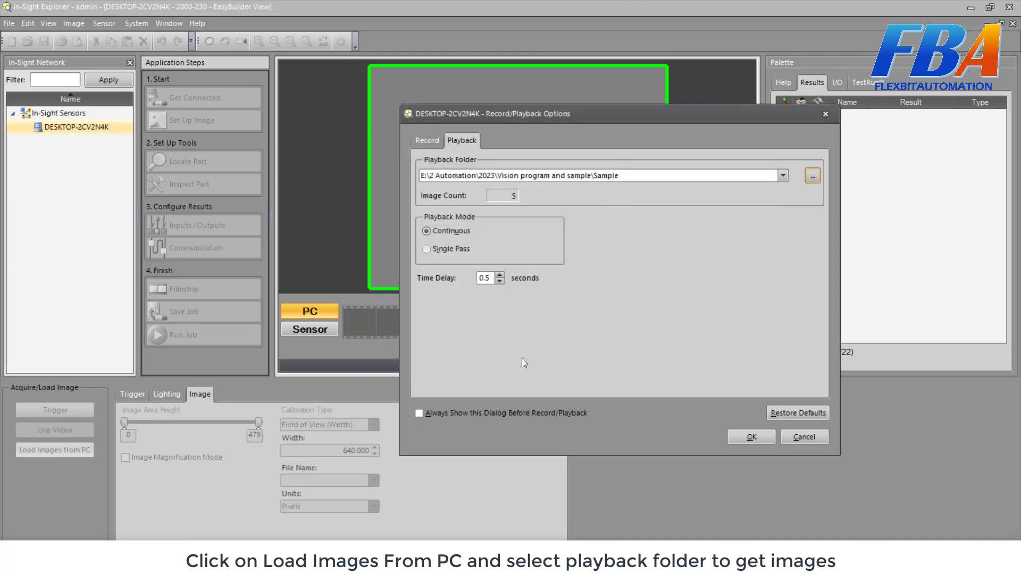
{"action": "left_click", "coordinate": [741, 443]}
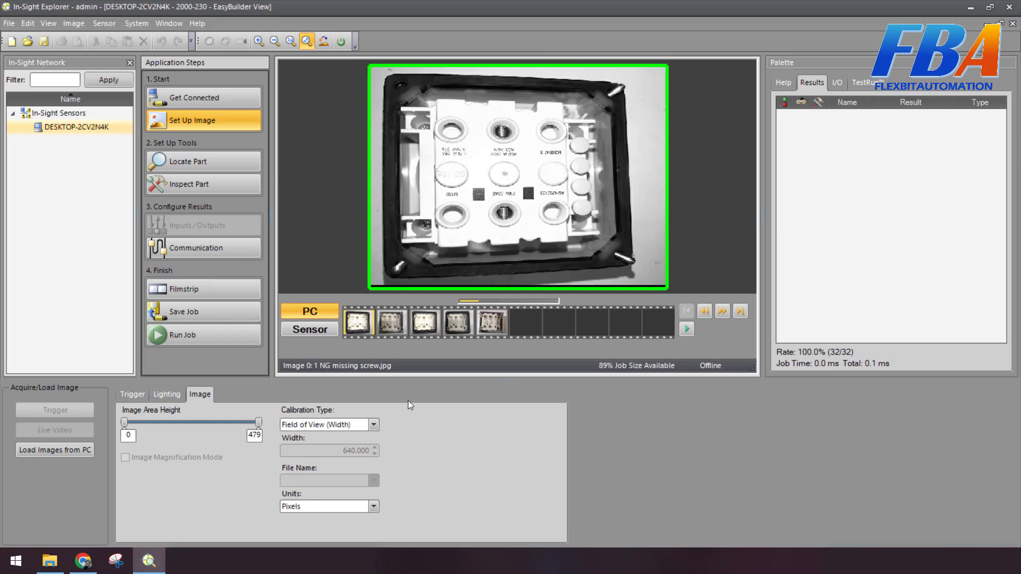
{"action": "left_click", "coordinate": [136, 24]}
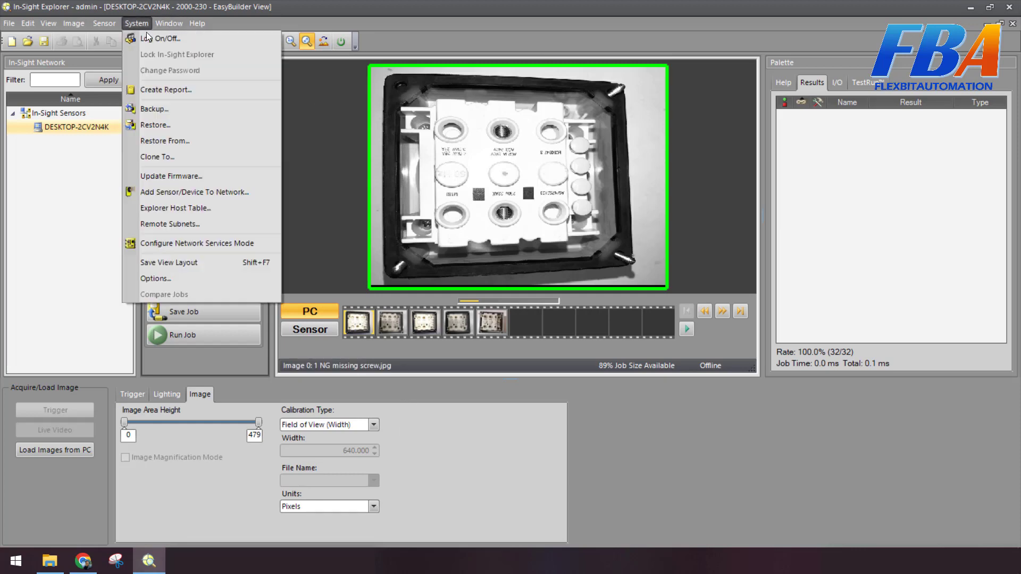
{"action": "left_click", "coordinate": [182, 276]}
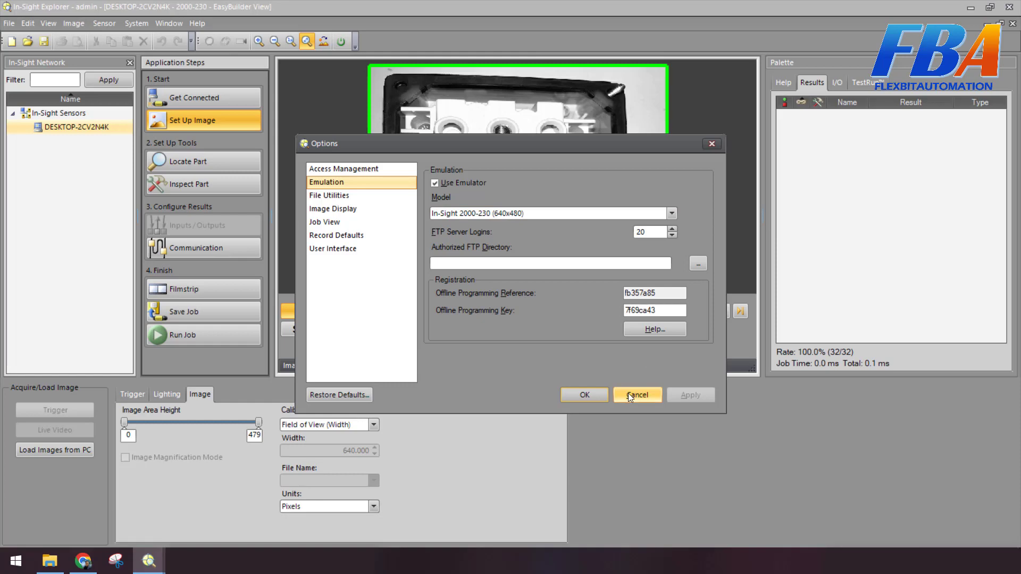
Step: Discard the Options dialog, then view the fifth, fourth and 2.jpg filmstrip sample images
{"action": "left_click", "coordinate": [637, 393]}
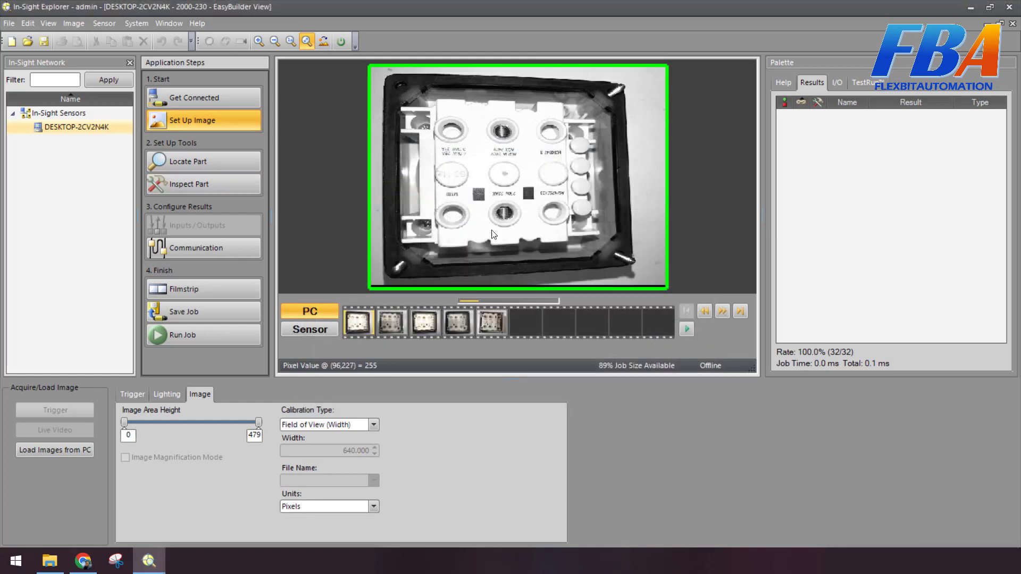
{"action": "left_click", "coordinate": [479, 324]}
{"action": "left_click", "coordinate": [452, 326]}
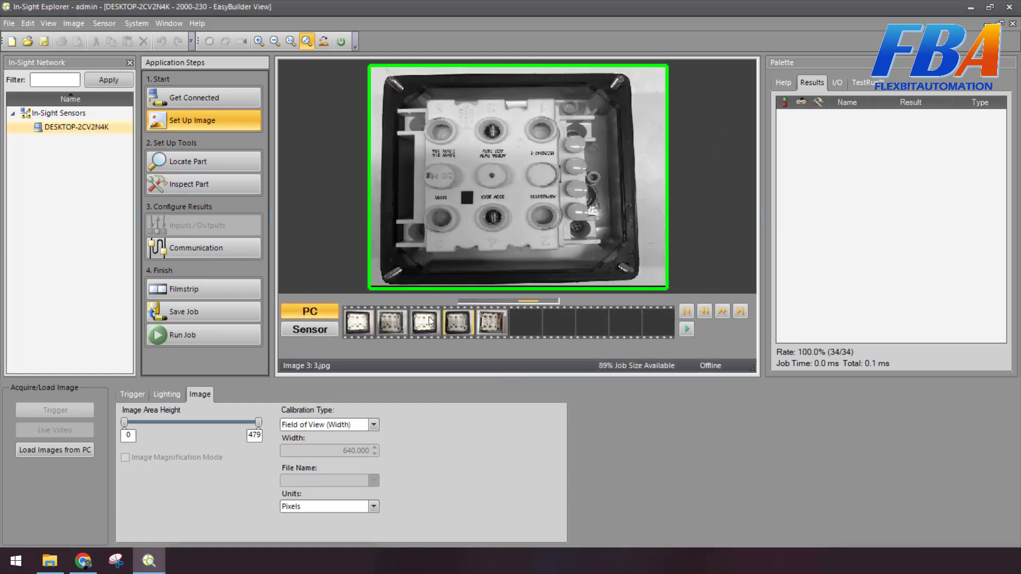
{"action": "left_click", "coordinate": [430, 319]}
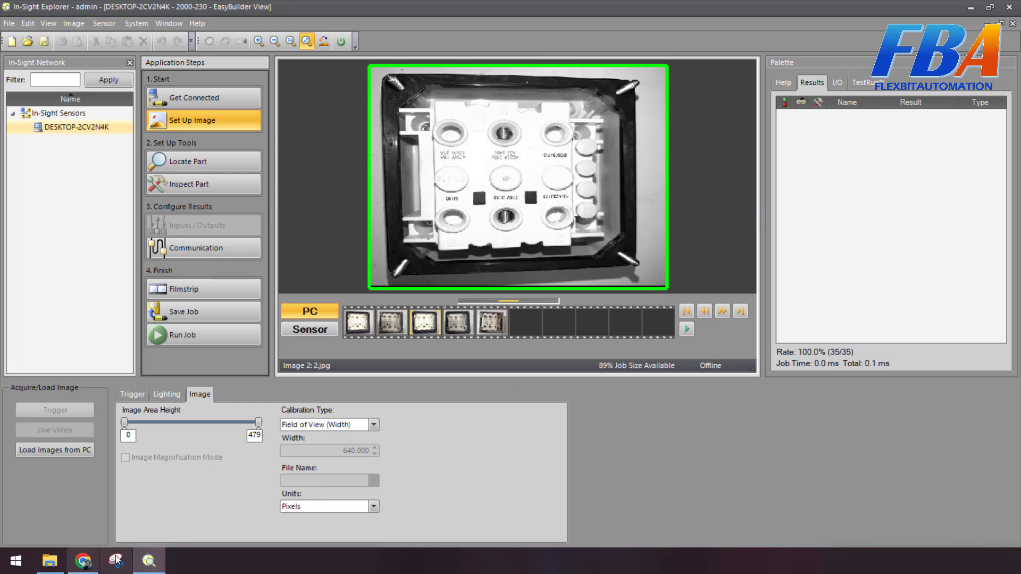
Step: Search the Start menu for 'paint', dismiss the results, and display sample image 1.jpg
{"action": "left_click", "coordinate": [3, 571]}
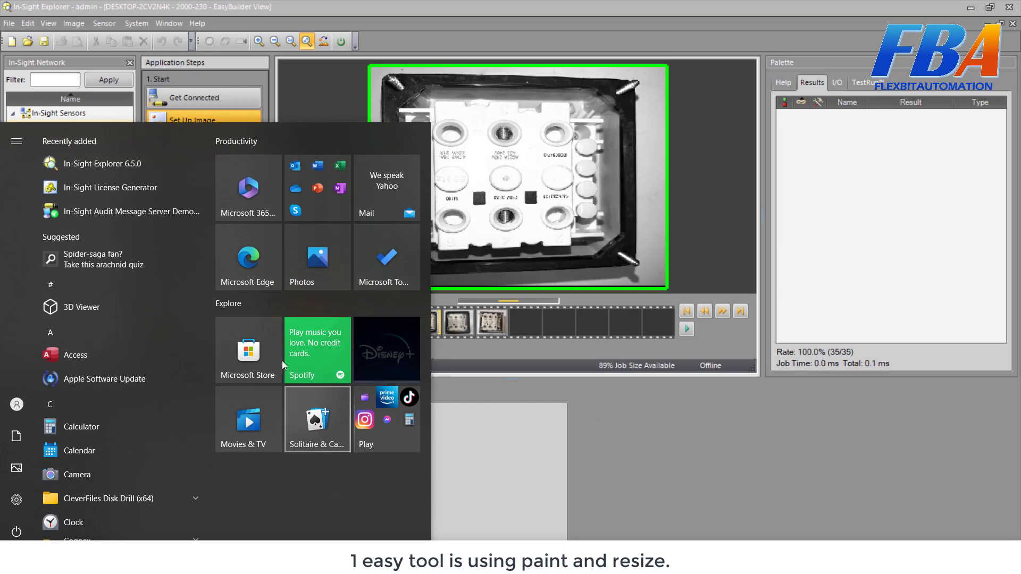
{"action": "type", "text": "paint"}
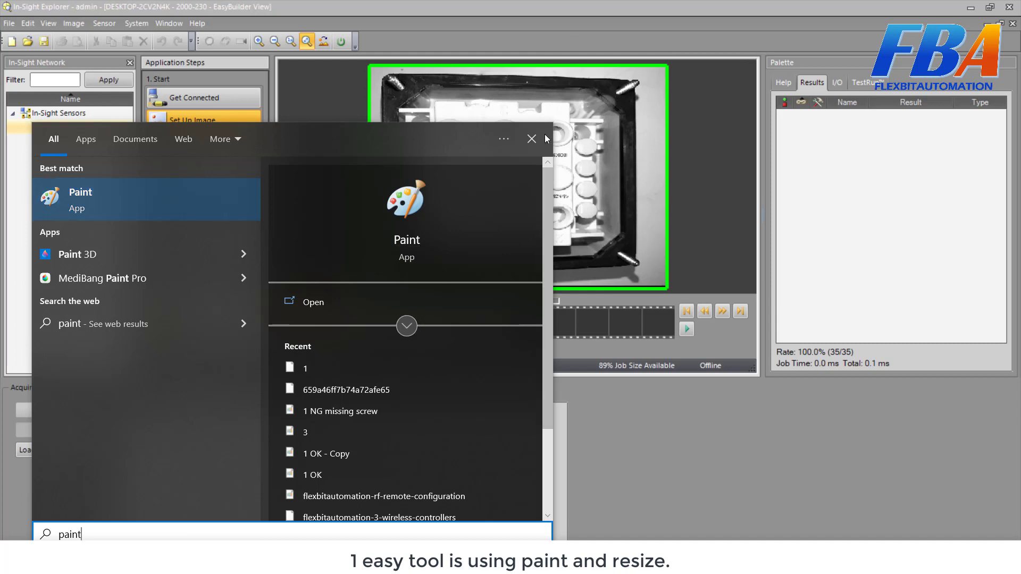
{"action": "left_click", "coordinate": [532, 138]}
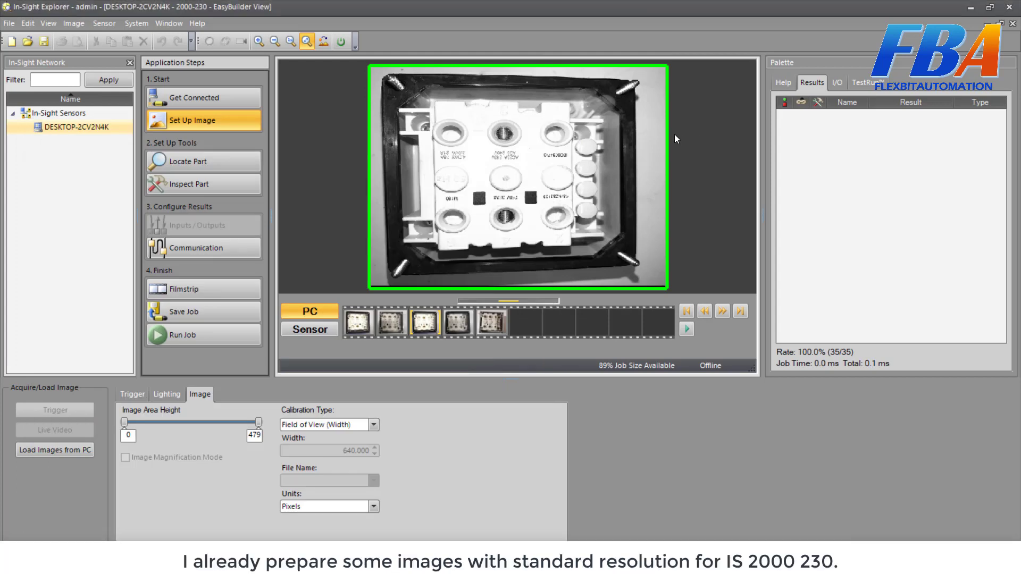
{"action": "left_click", "coordinate": [391, 319]}
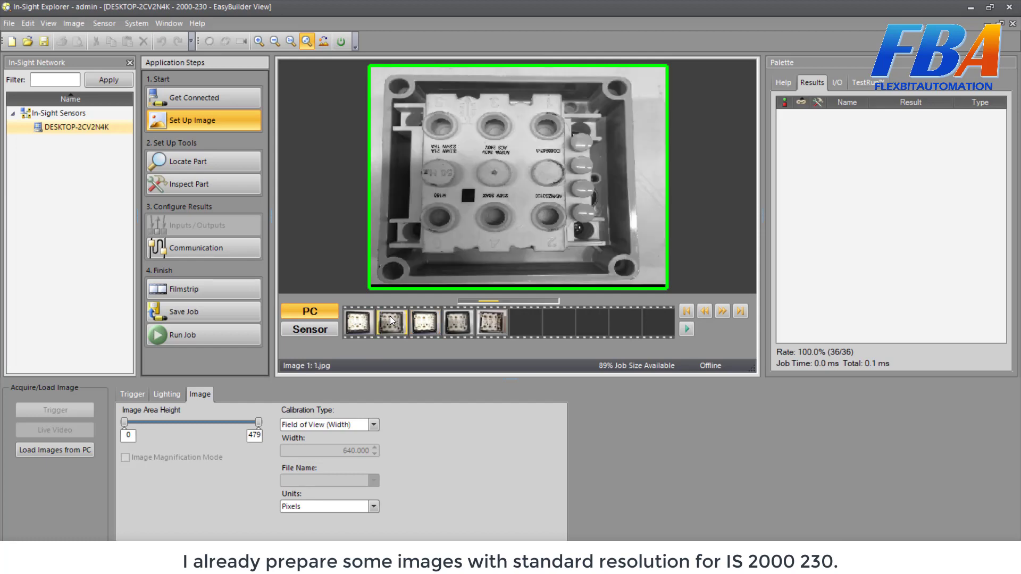